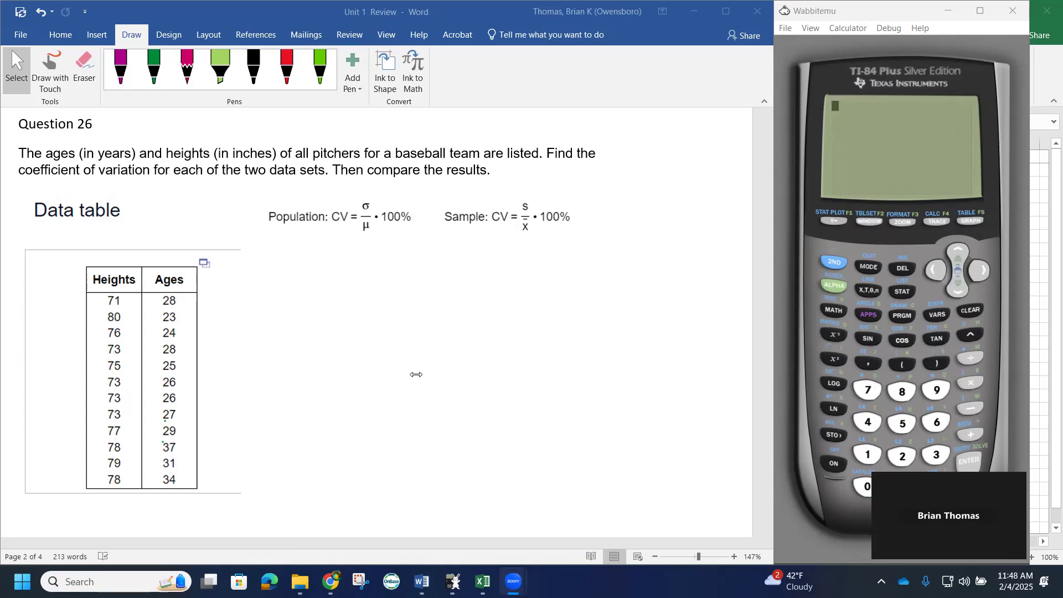
Switch to the Excel data workbook and enter the header CV in cell D1
mouse_move(482, 581)
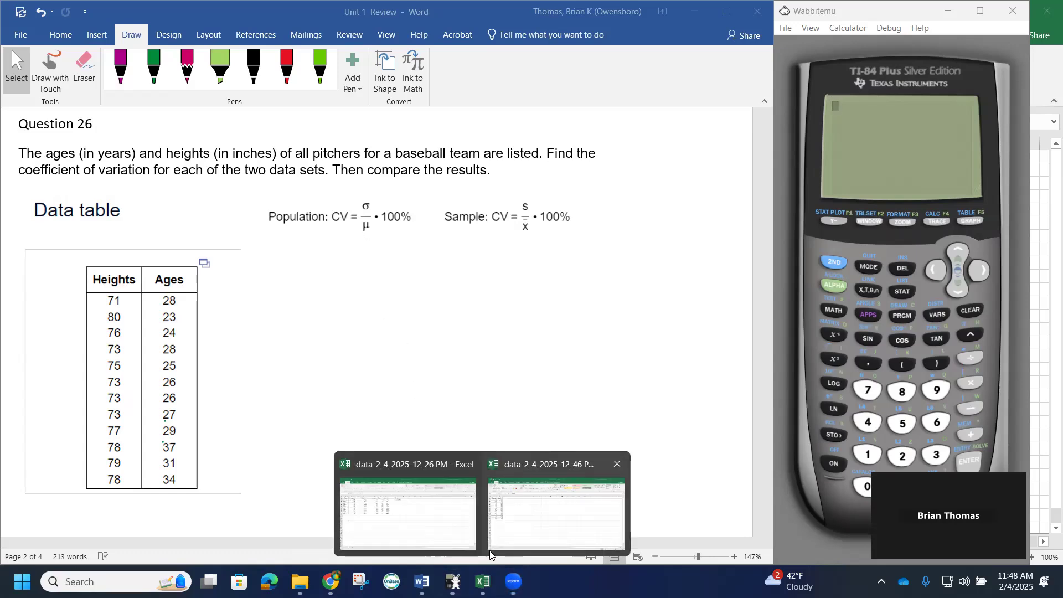
click(510, 522)
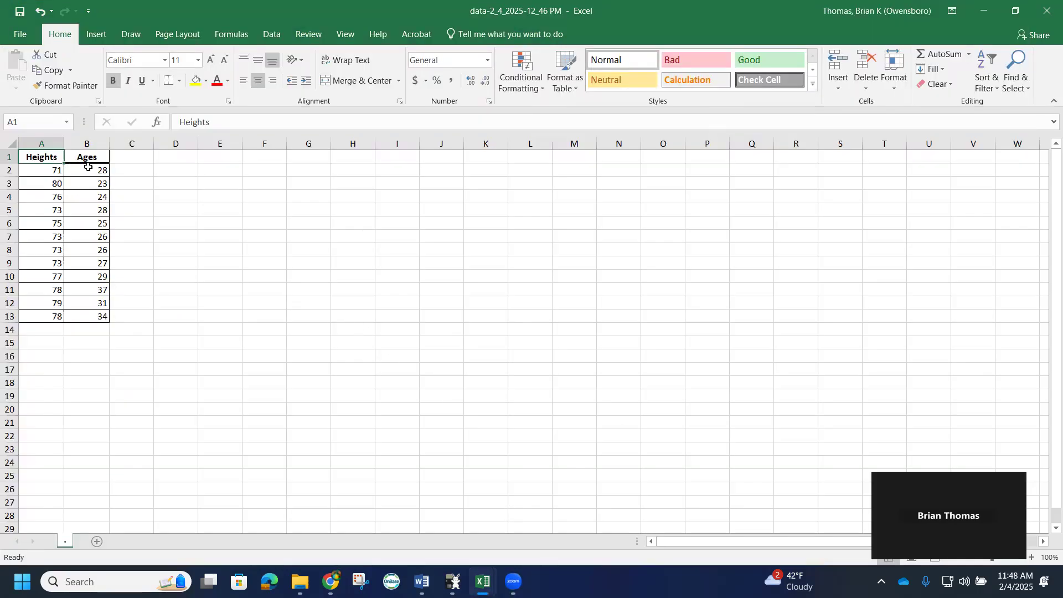
click(180, 159)
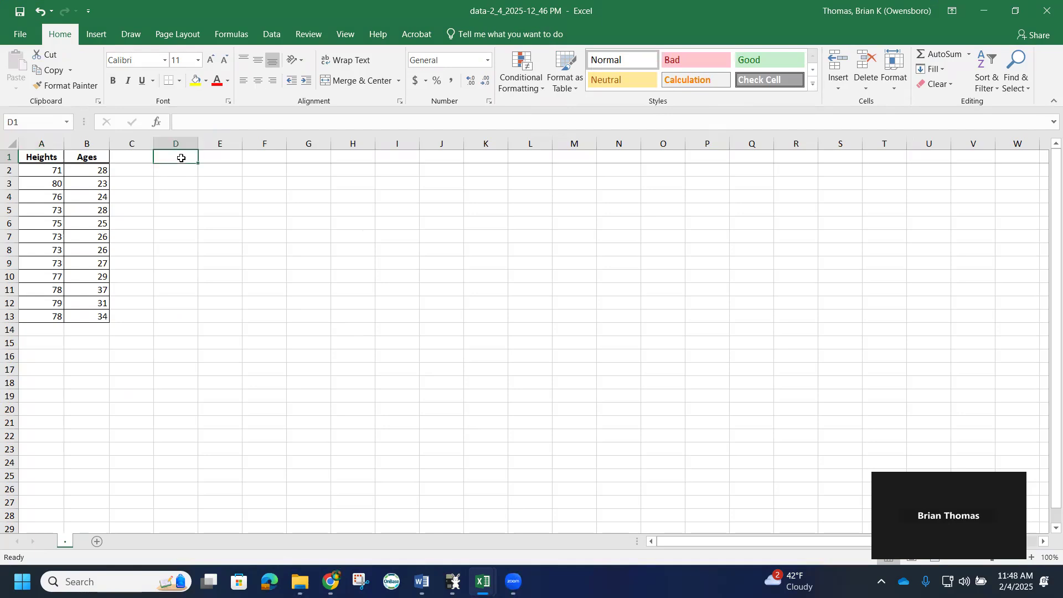
text(CV)
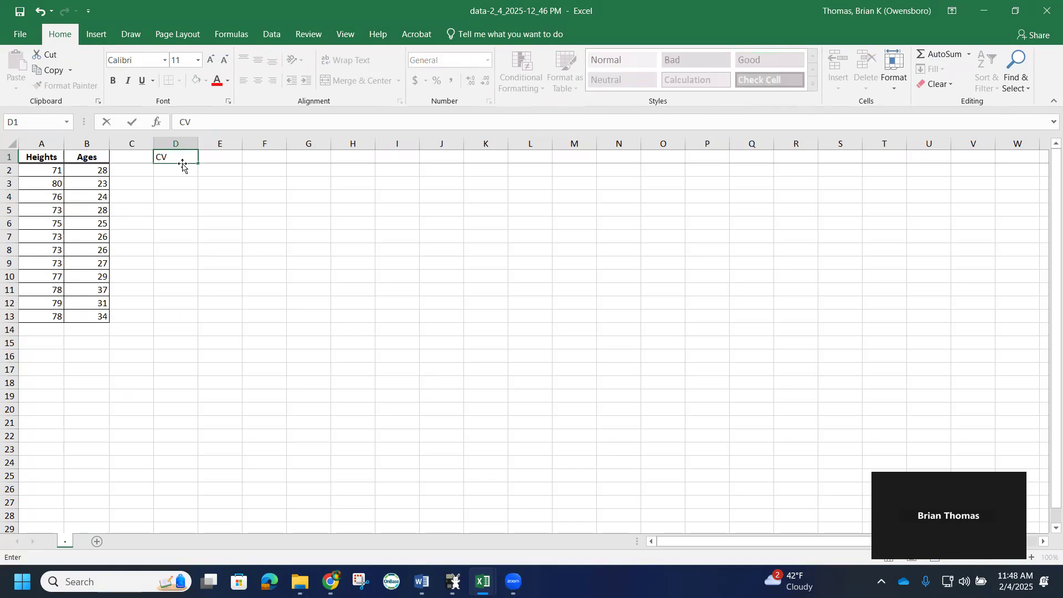
key(Return)
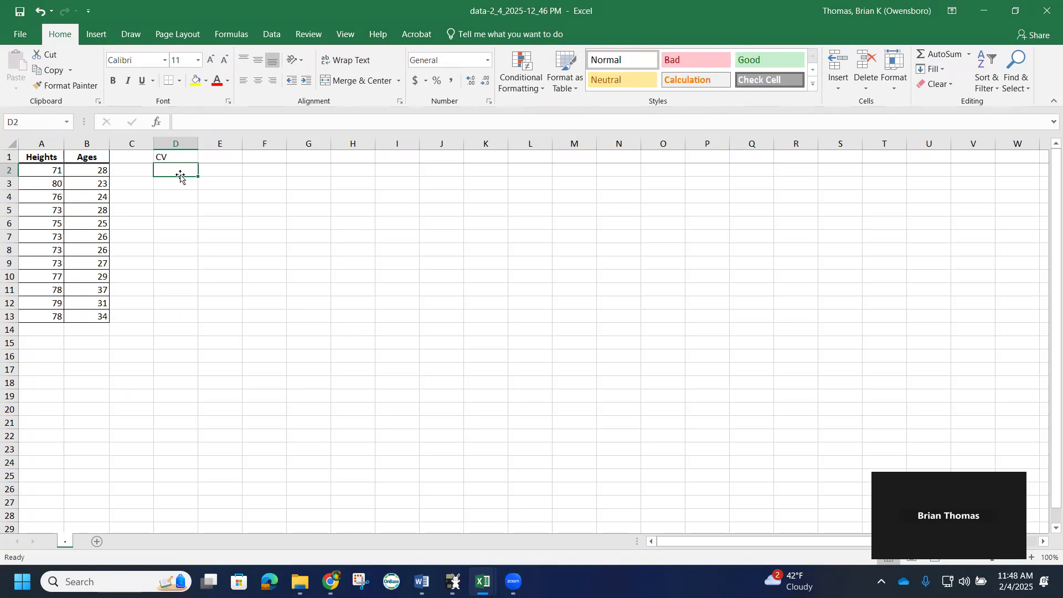
Enter the headers SD in E1 and Mean in F1
click(219, 160)
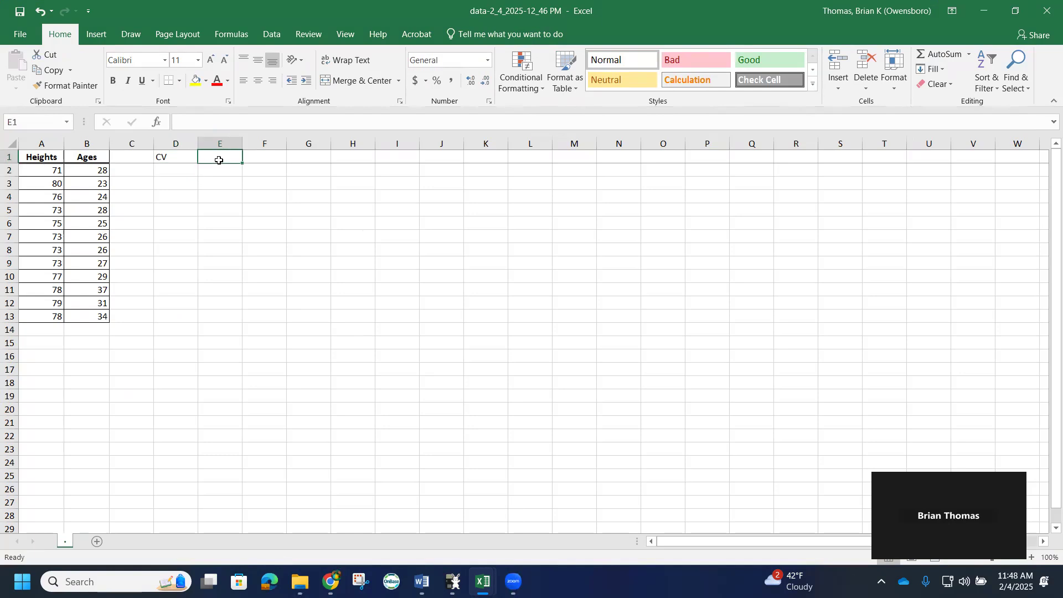
text(SD)
click(253, 158)
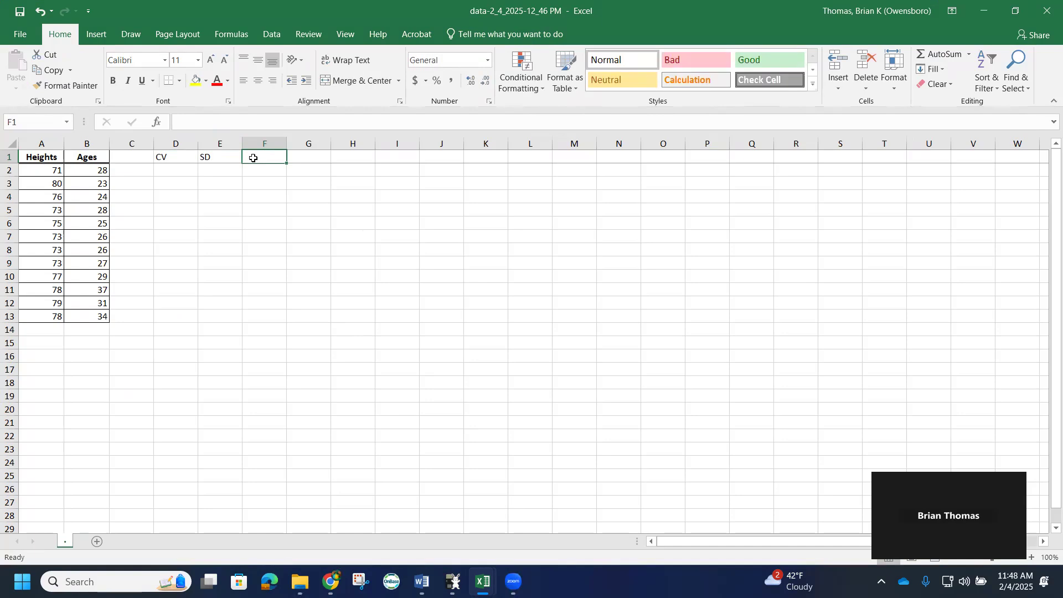
text(Mea)
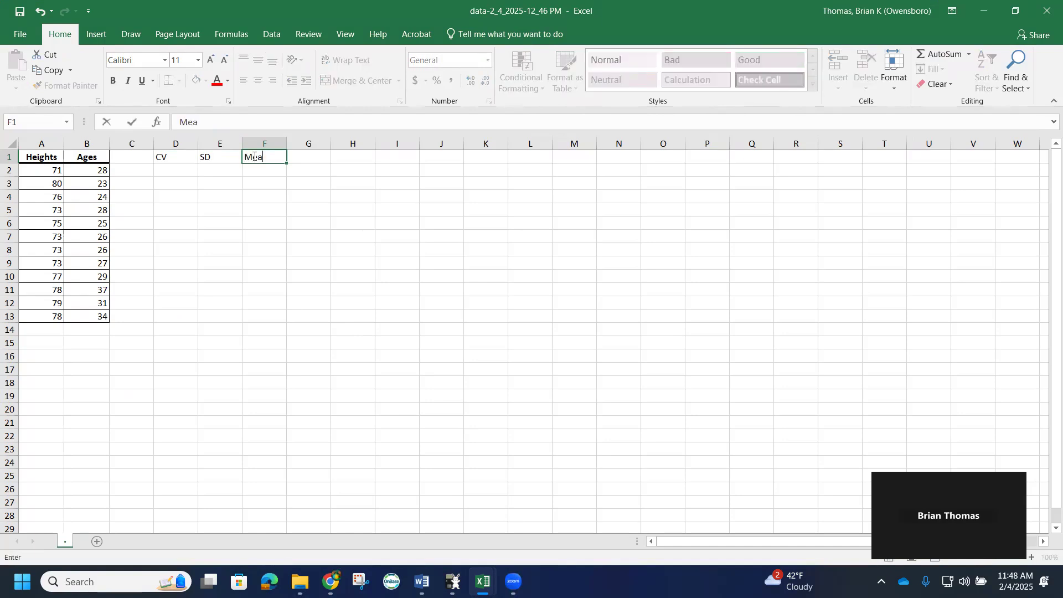
text(n)
In E2, compute the population standard deviation of the heights with =STDEV.P(A2:A13)
click(186, 168)
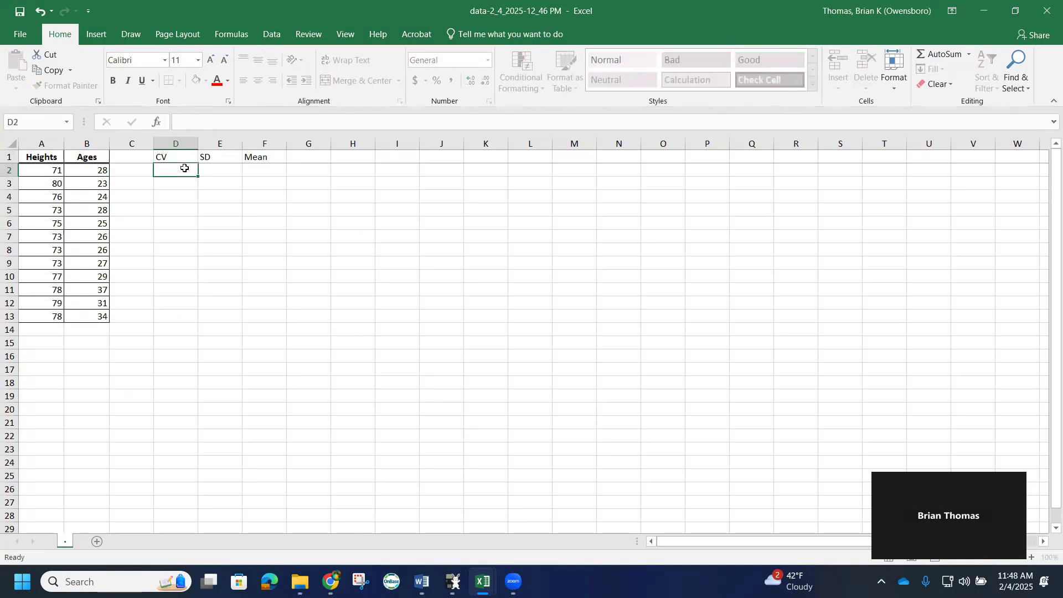
click(212, 167)
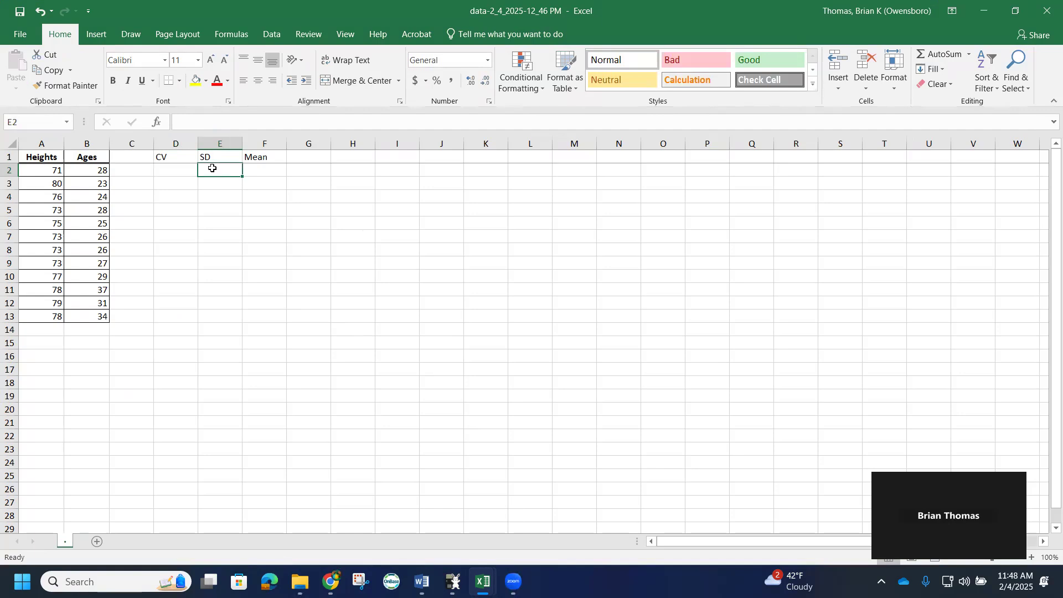
text(=)
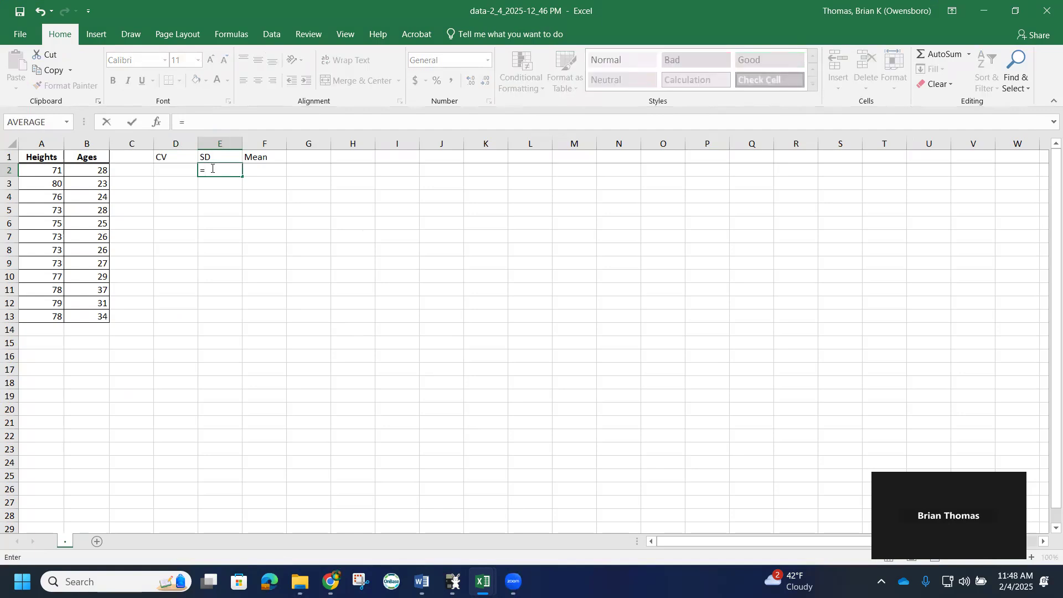
text(st)
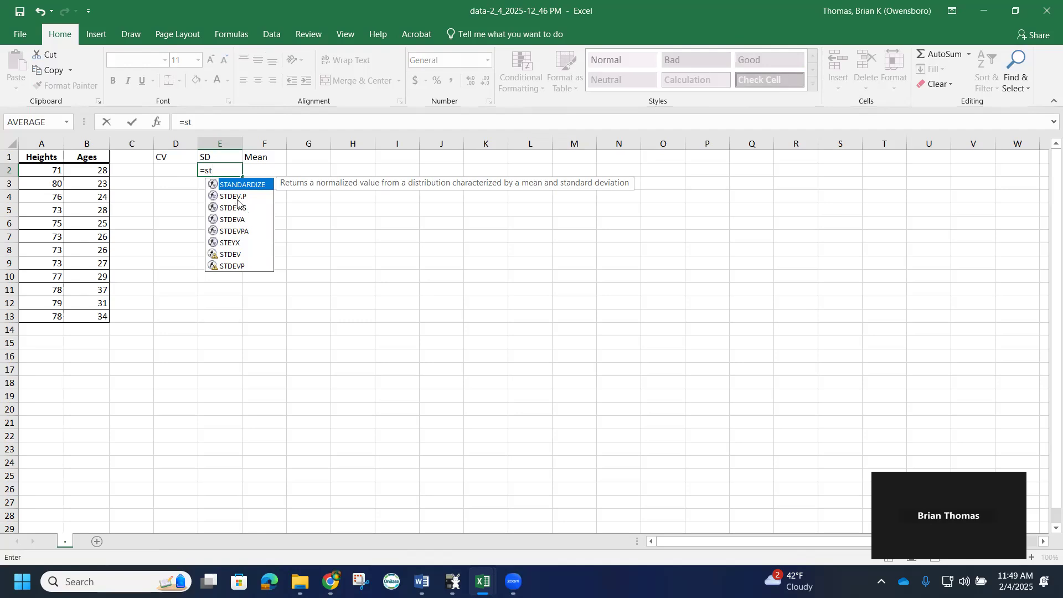
double_click(236, 196)
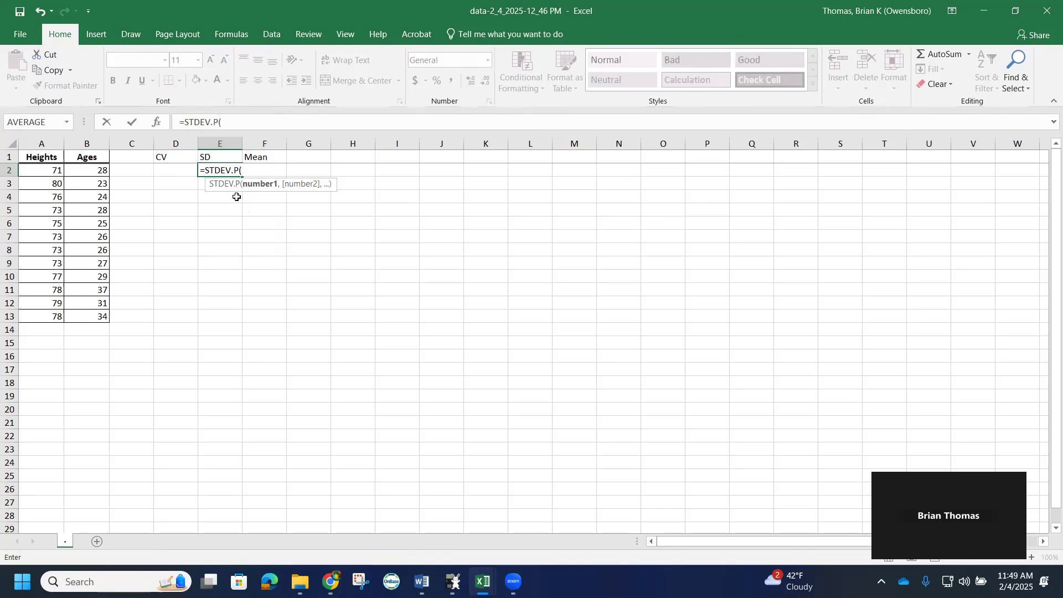
drag(45, 172, 48, 310)
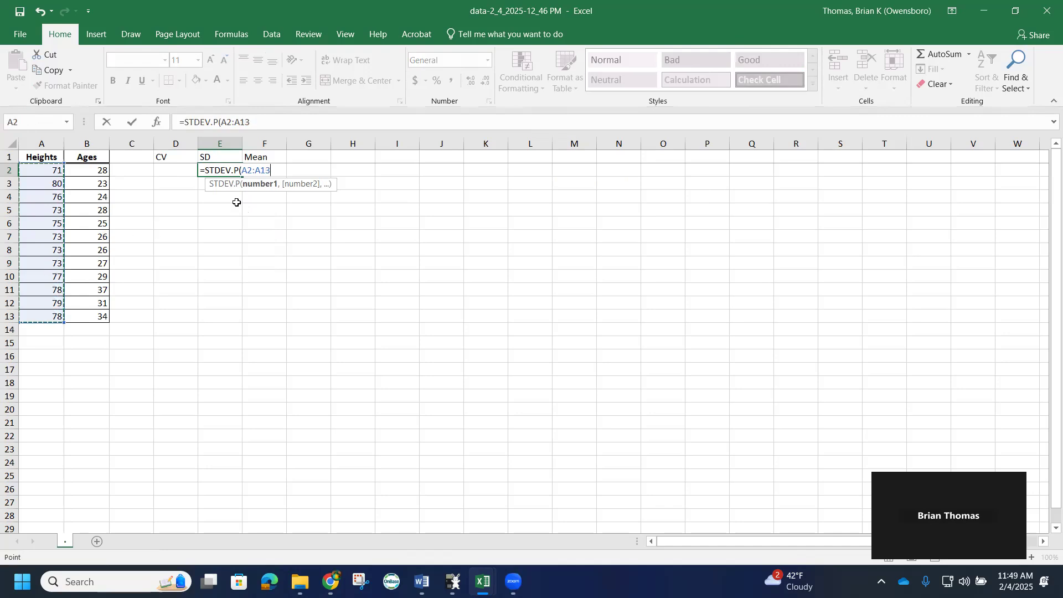
text())
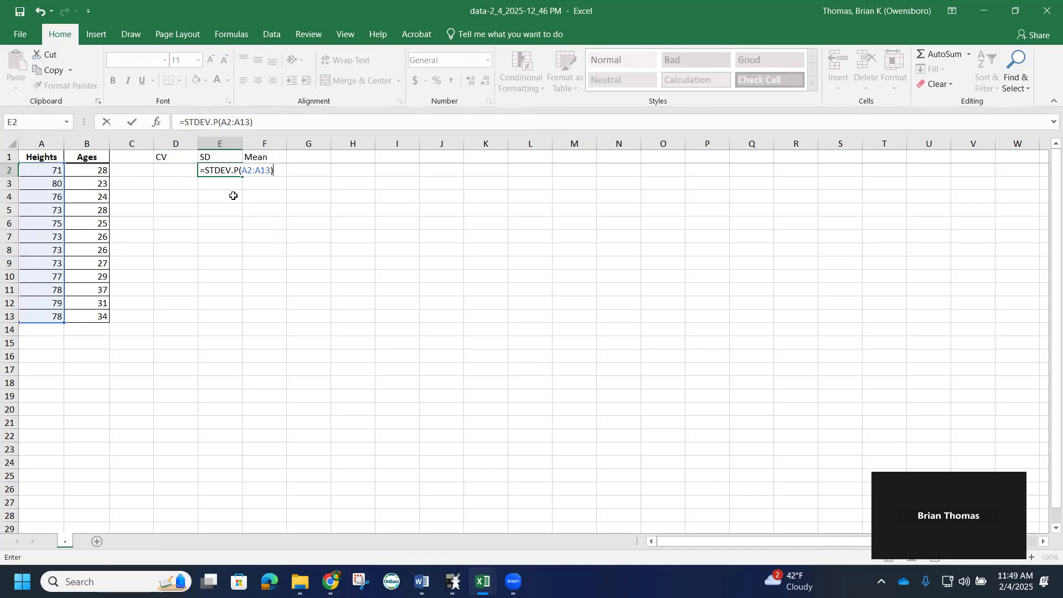
key(Return)
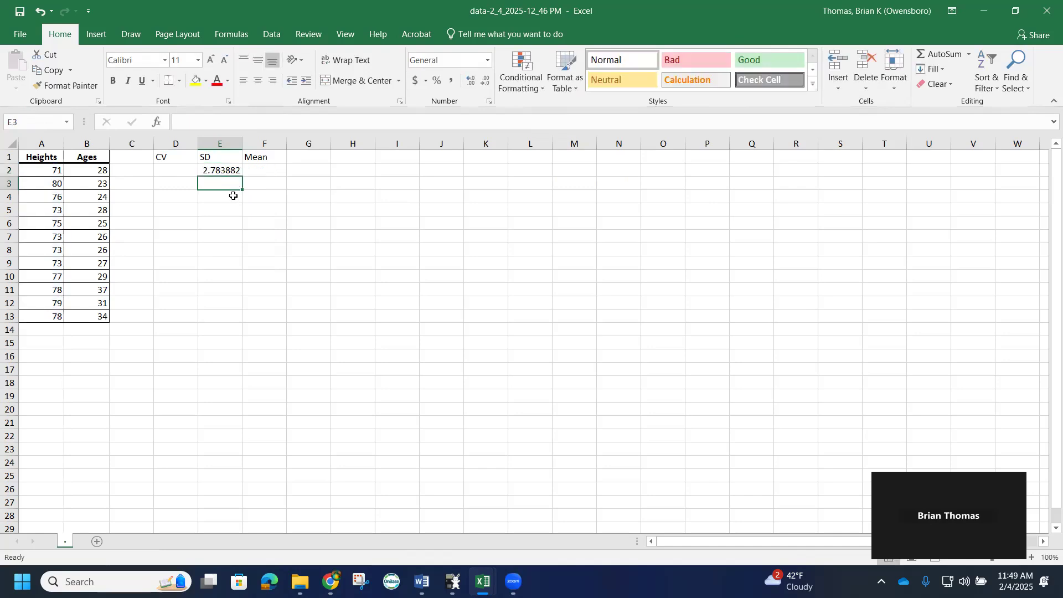
In F2, compute the mean of the heights with =AVERAGE(A2:A13)
click(262, 171)
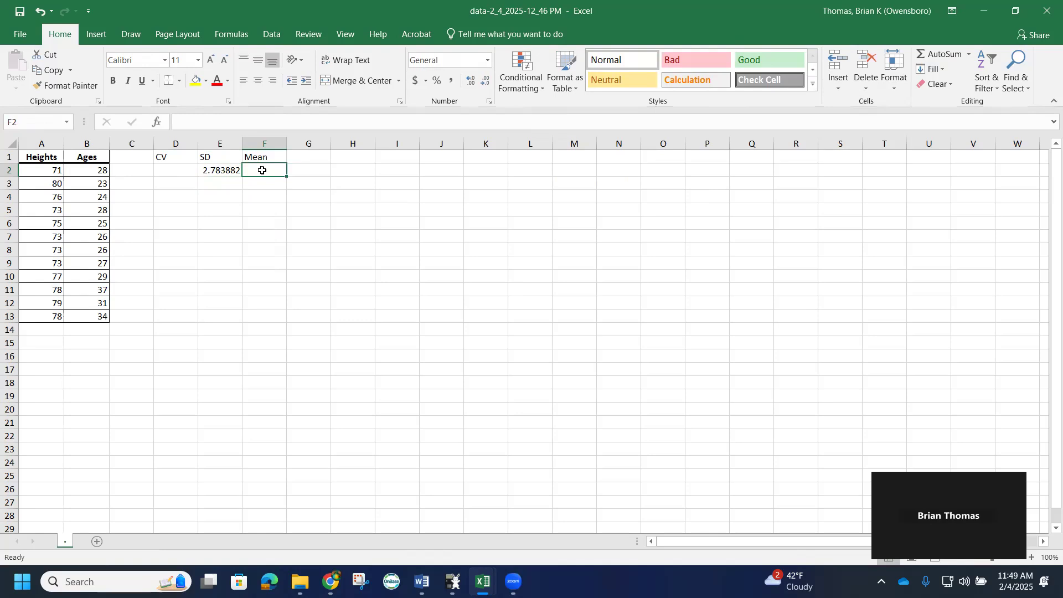
text(=)
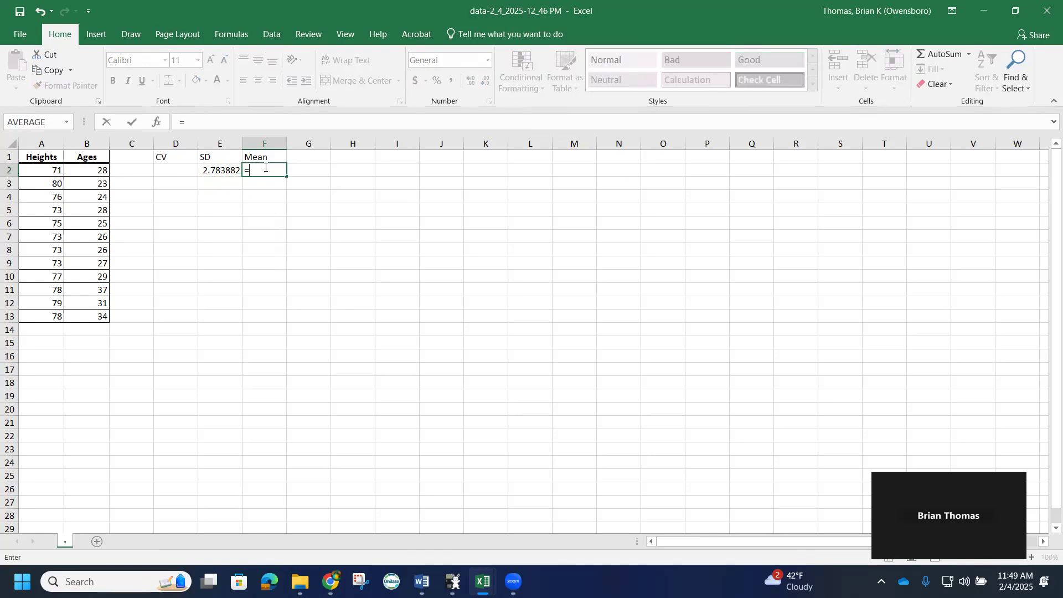
text(av)
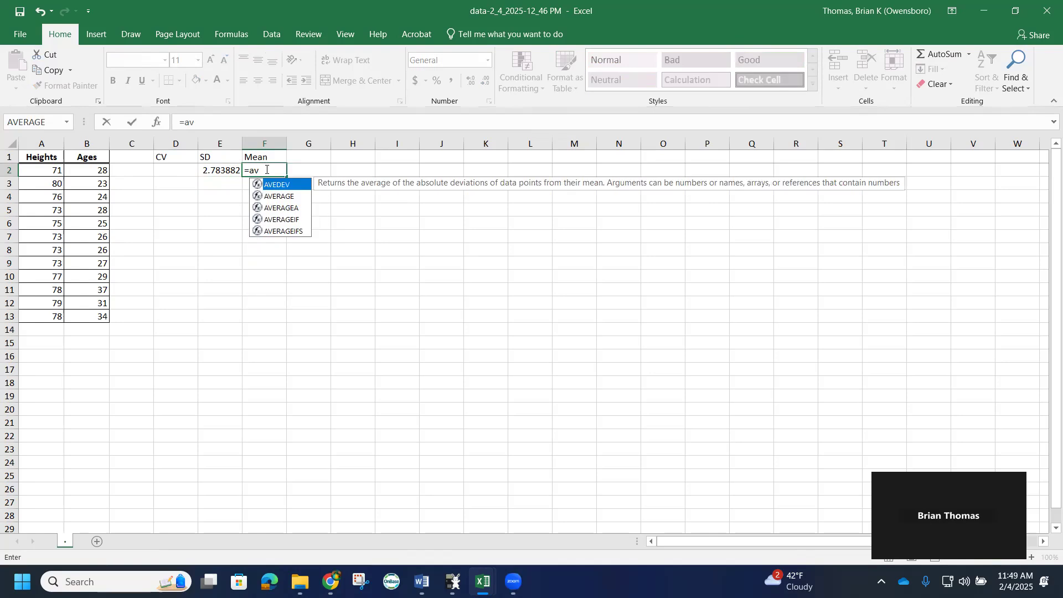
double_click(284, 196)
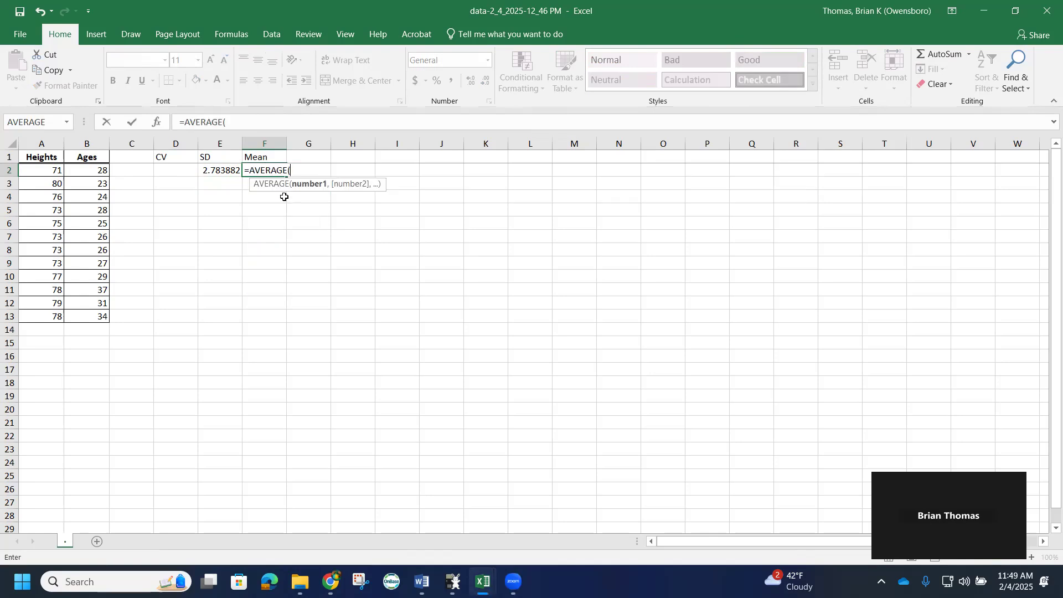
drag(45, 170, 43, 311)
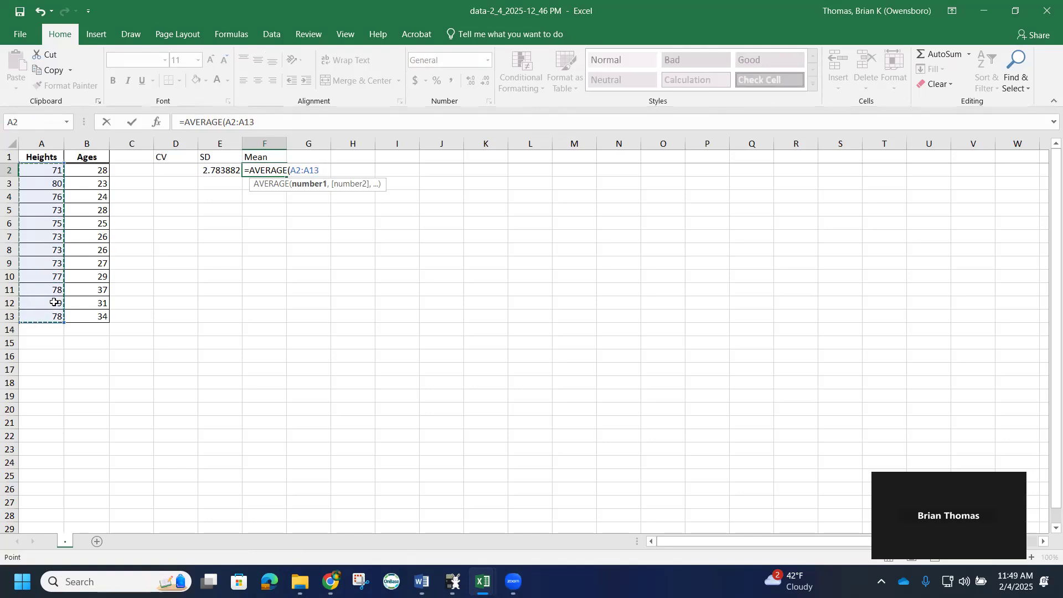
text())
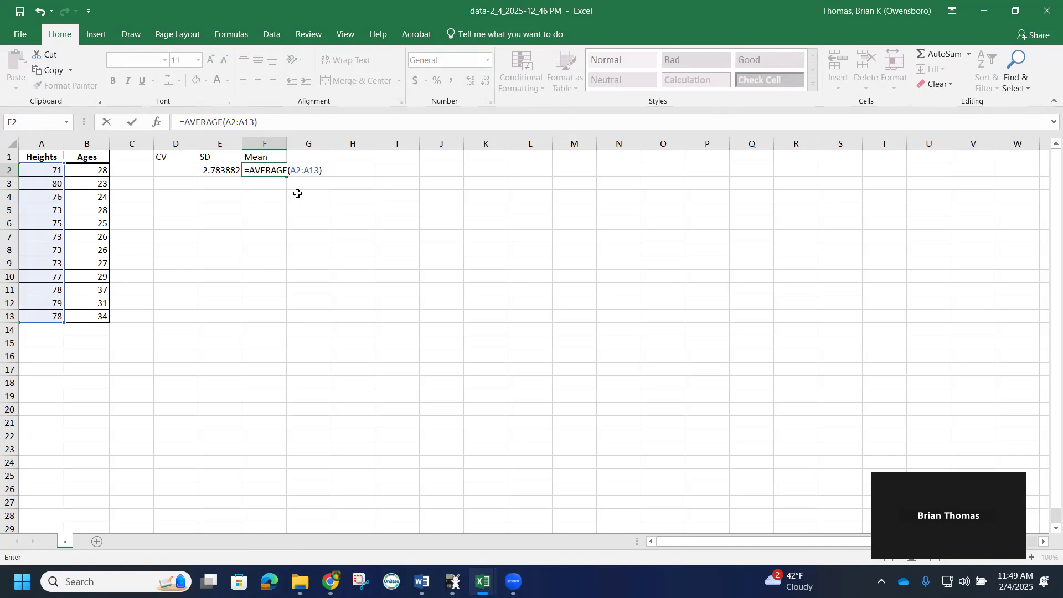
key(Return)
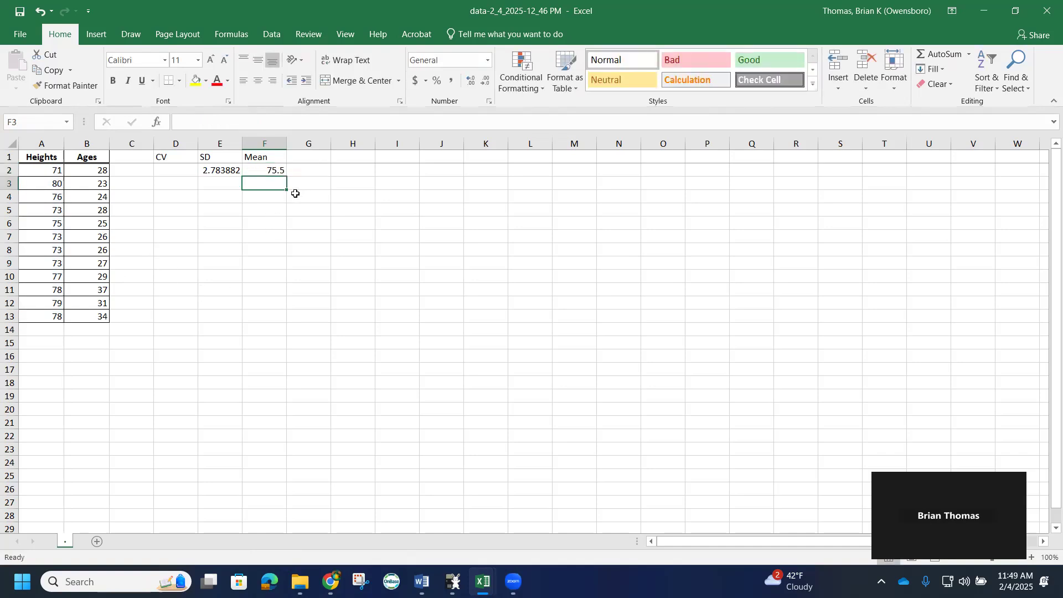
Edit the D1 header to read CV H
click(175, 171)
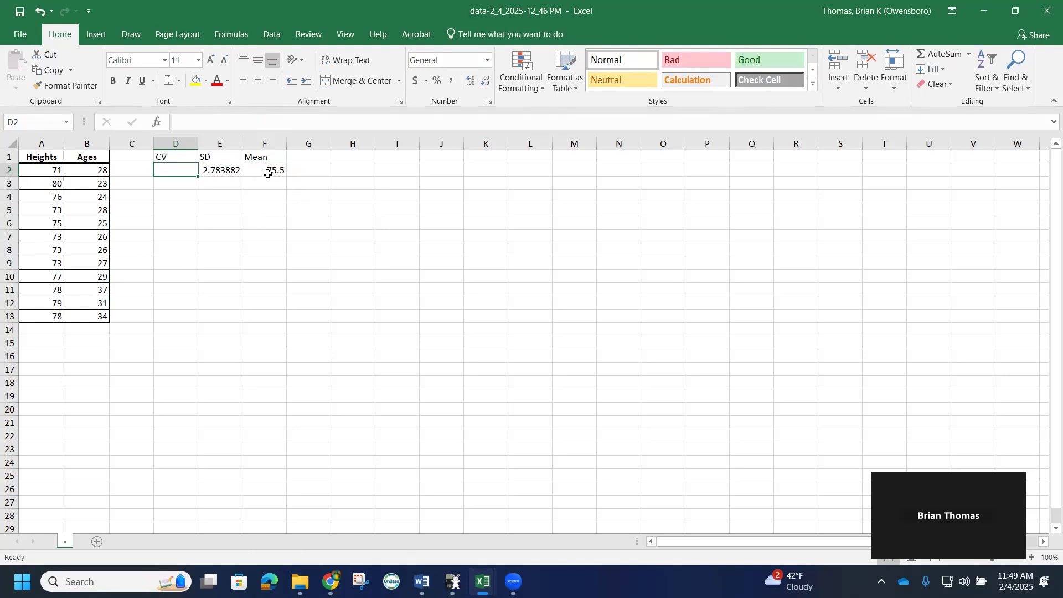
click(179, 158)
double_click(178, 158)
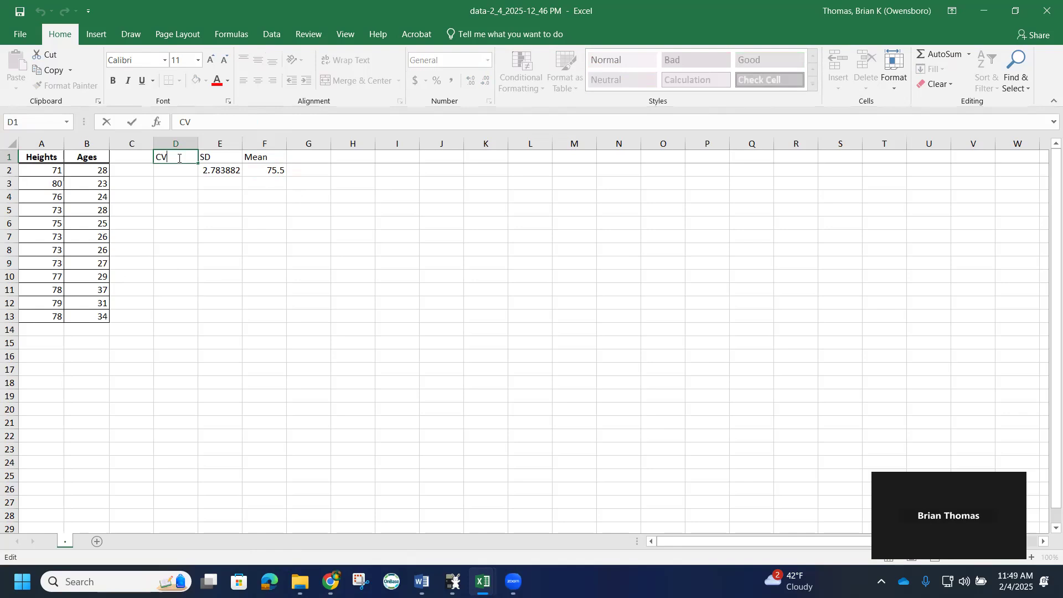
text(H)
key(Return)
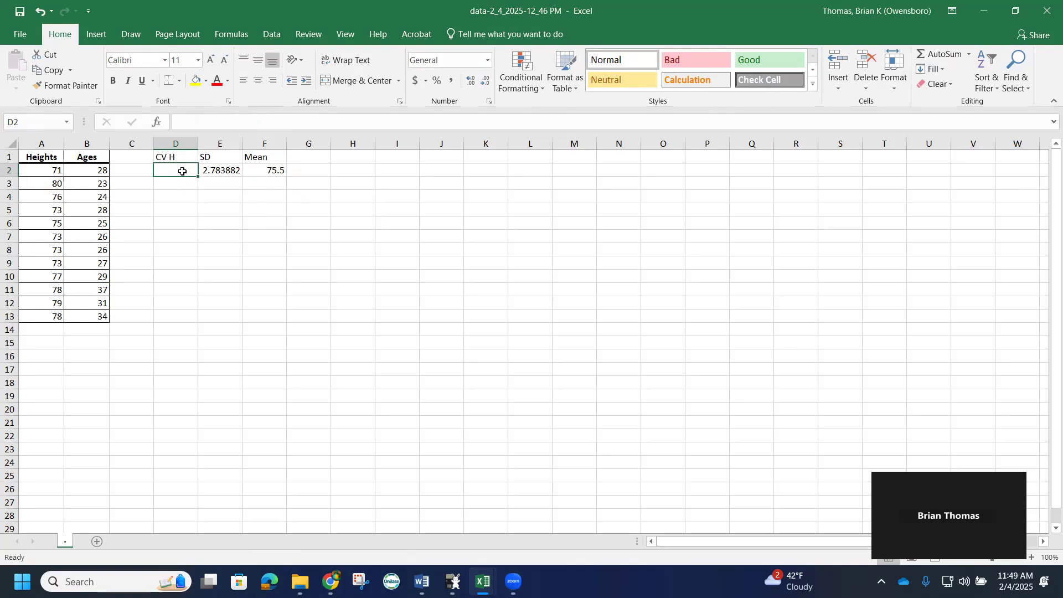
In D2, compute the heights' coefficient of variation with the formula =E2/f2
text(=)
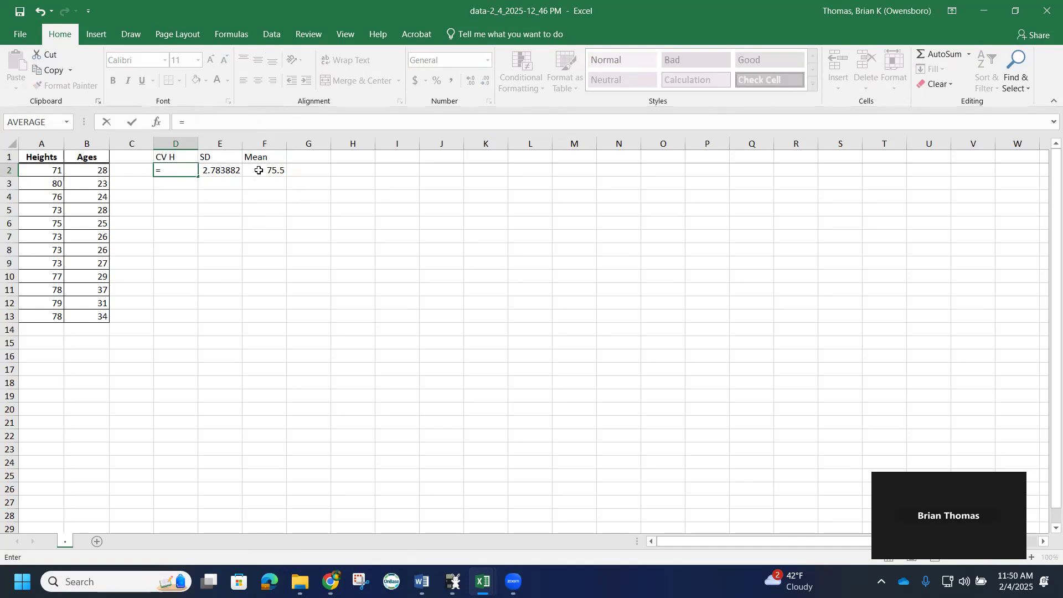
text(E2)
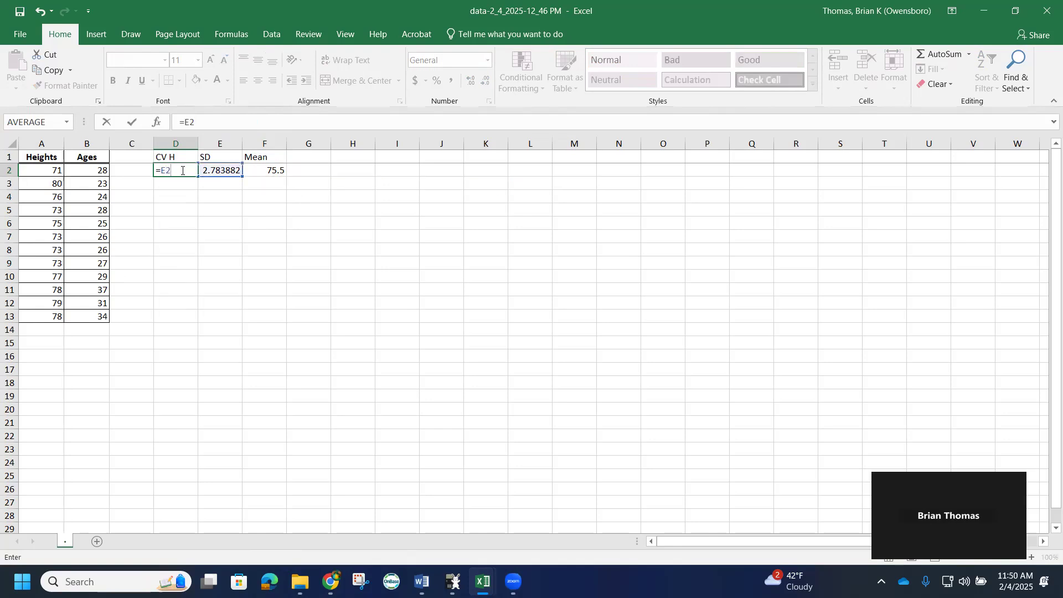
text(/f2)
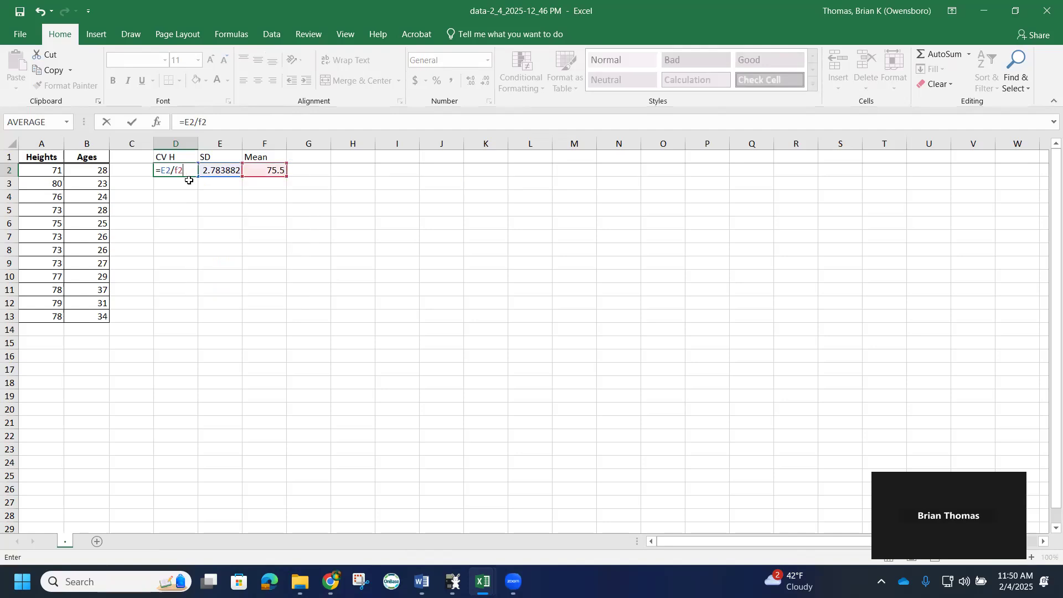
key(Return)
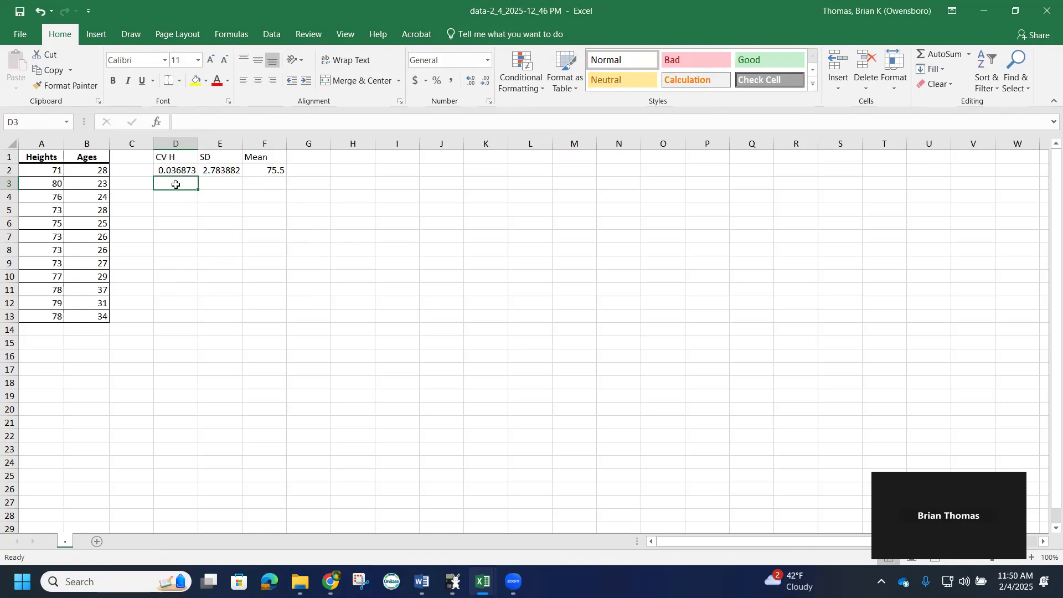
Enter 3.7% in cell D3 as the rounded heights coefficient of variation
text(3.)
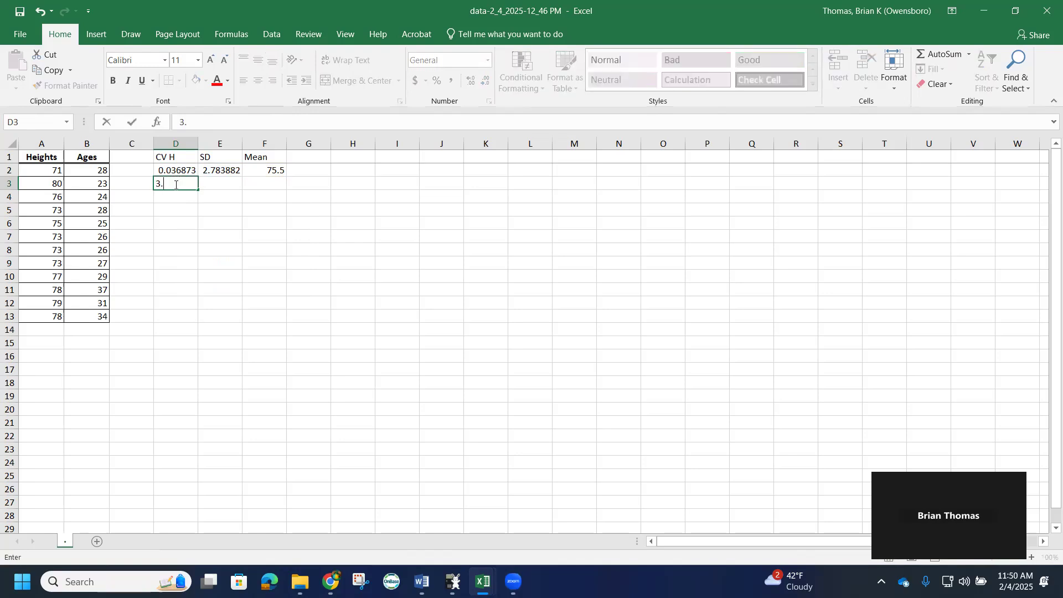
text(7%)
click(221, 183)
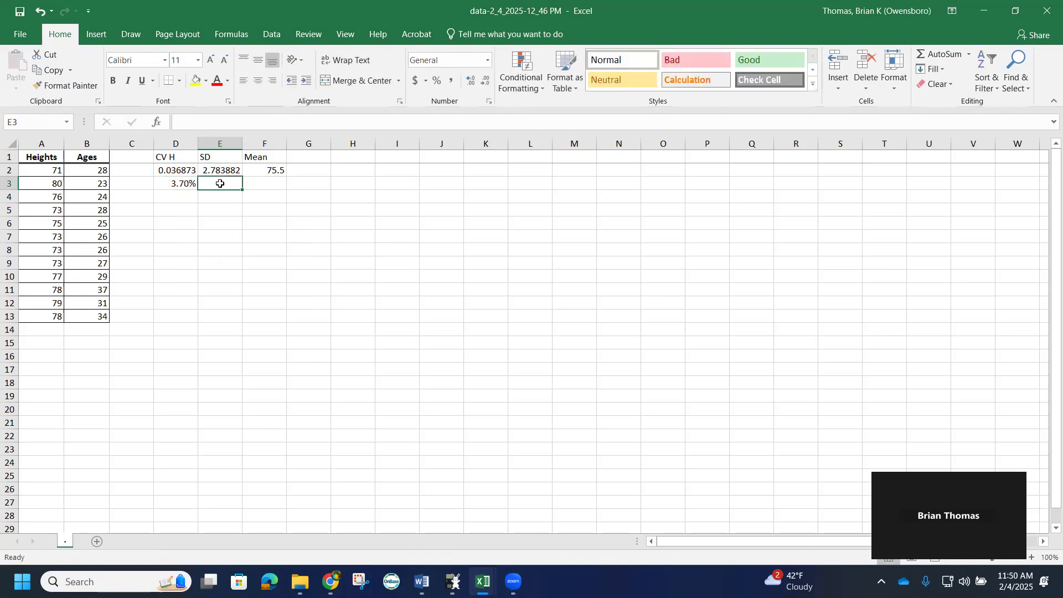
Add the header CV A in cell D5 for the ages' coefficient of variation
click(318, 160)
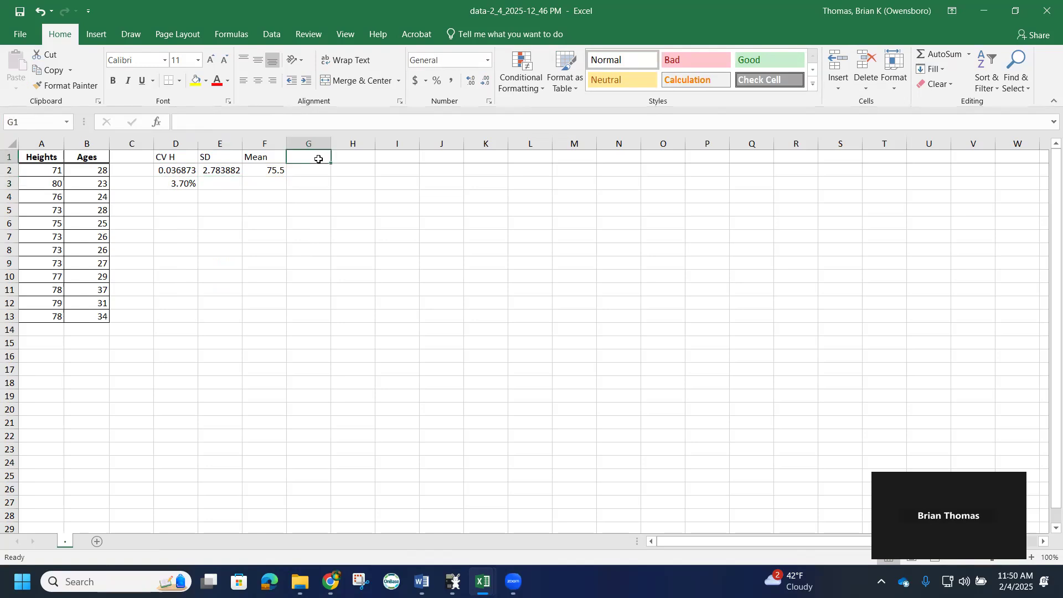
click(181, 209)
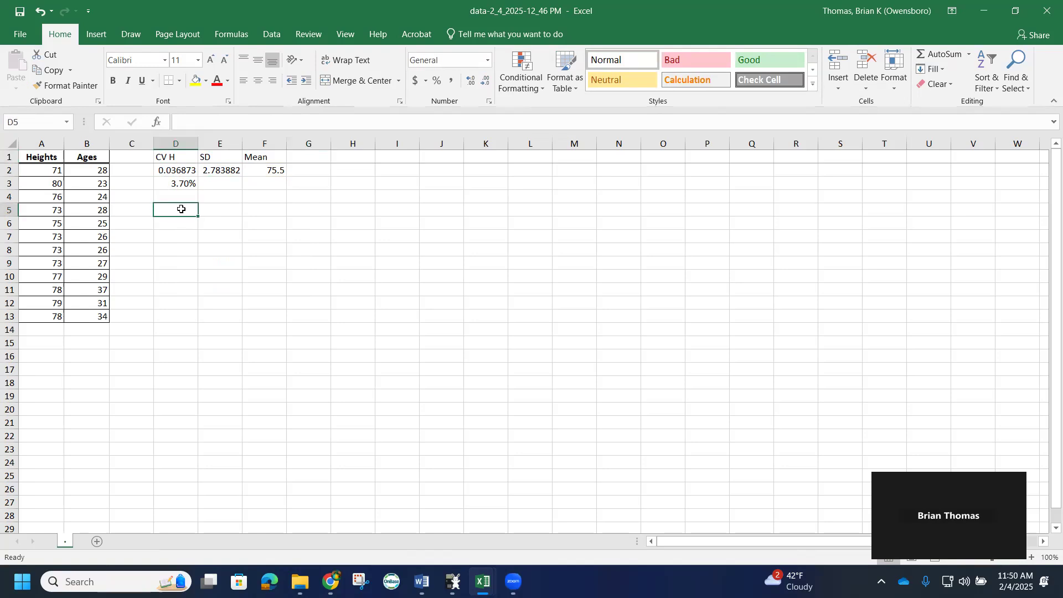
text(CV)
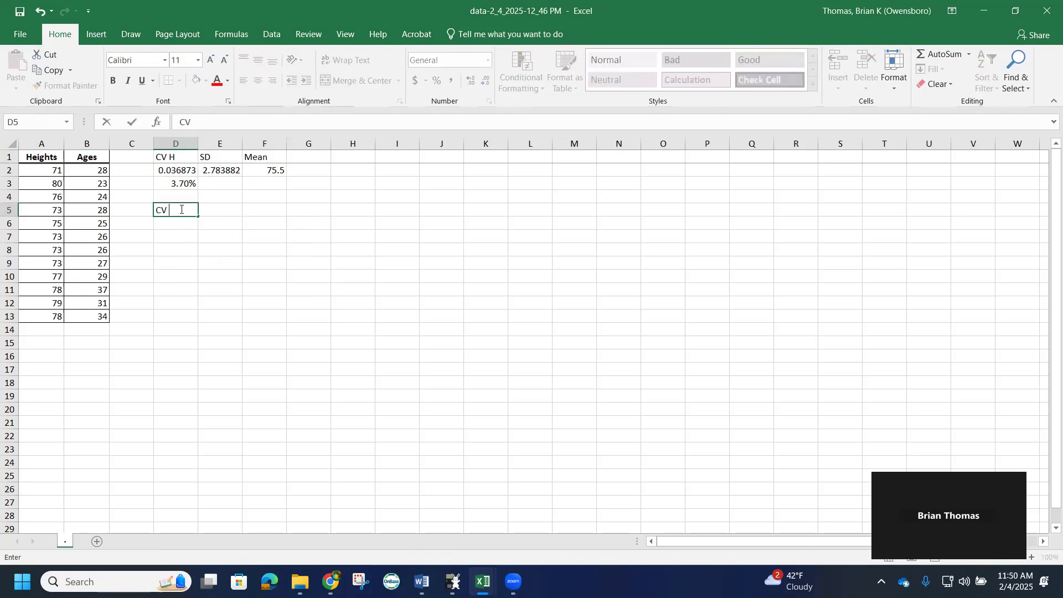
text(A)
click(209, 211)
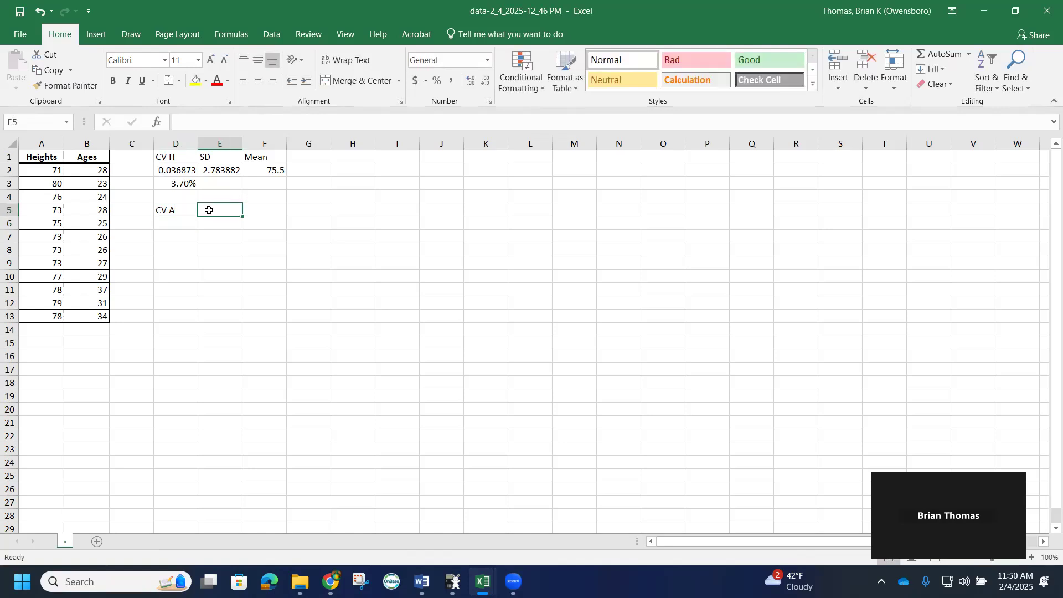
In D6, compute the ages' coefficient of variation with =STDEV.P(B2:B13)/AVERAGE(B2:B13)
click(176, 225)
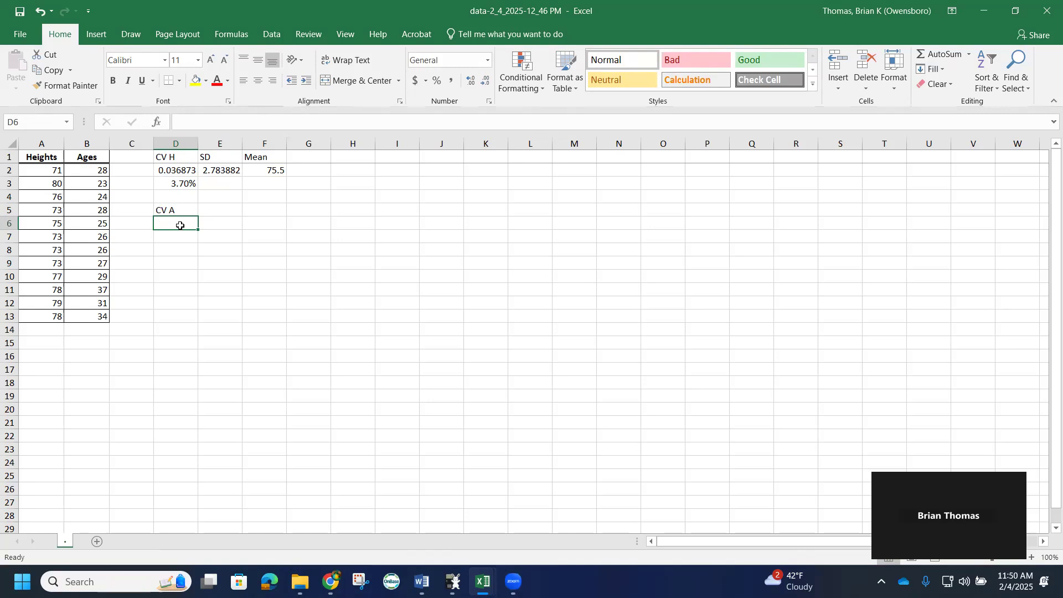
text(=)
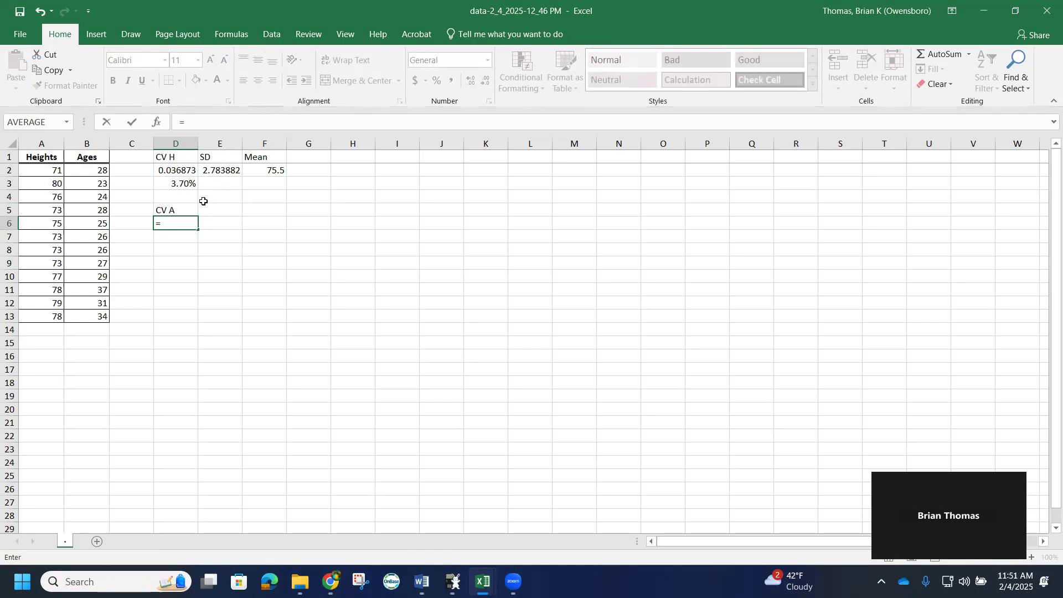
text(st)
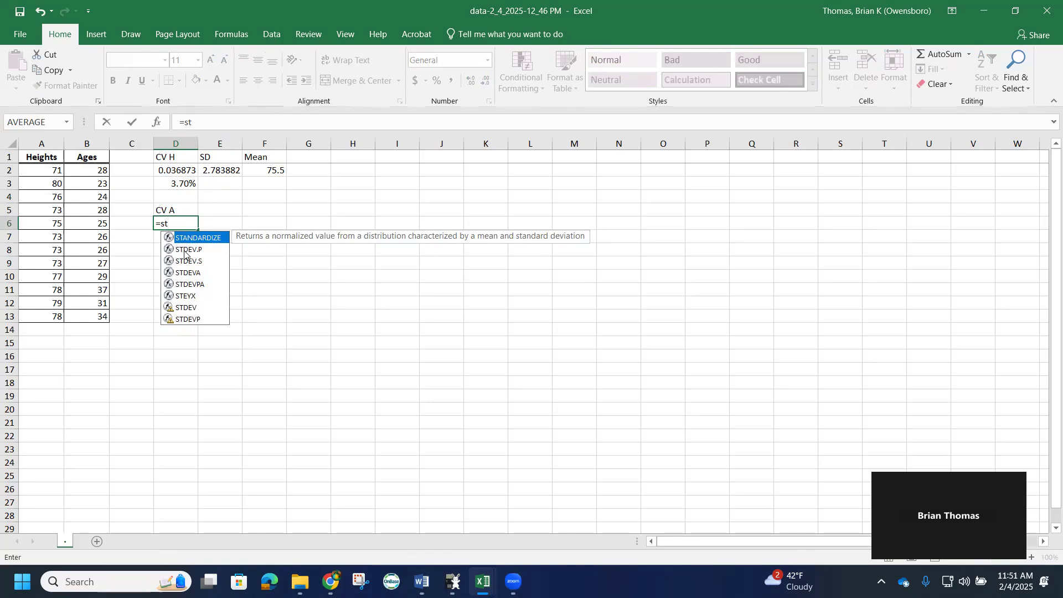
click(185, 250)
double_click(185, 251)
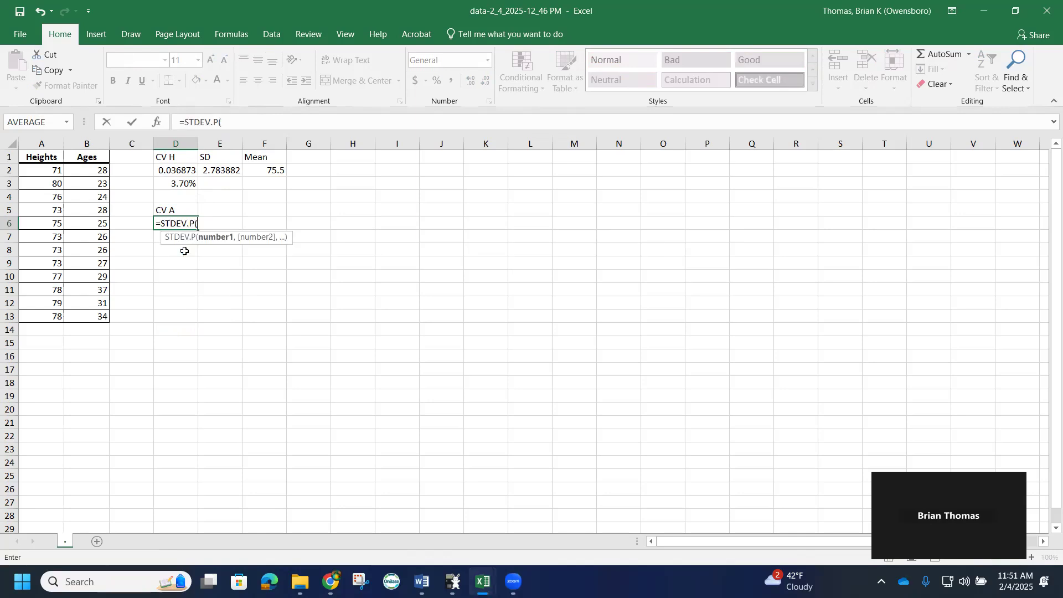
drag(86, 170, 91, 310)
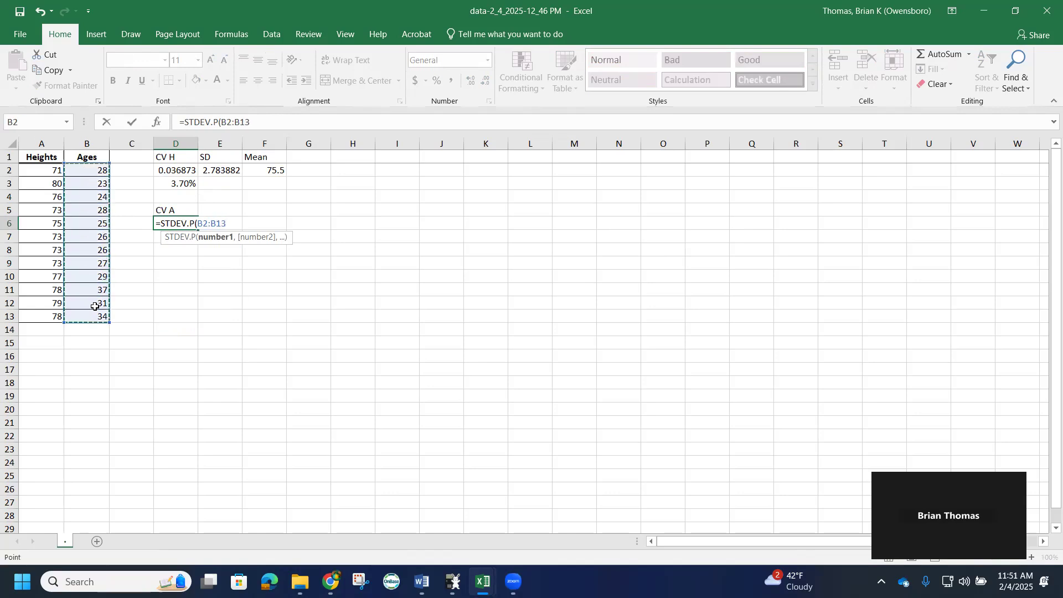
text()/)
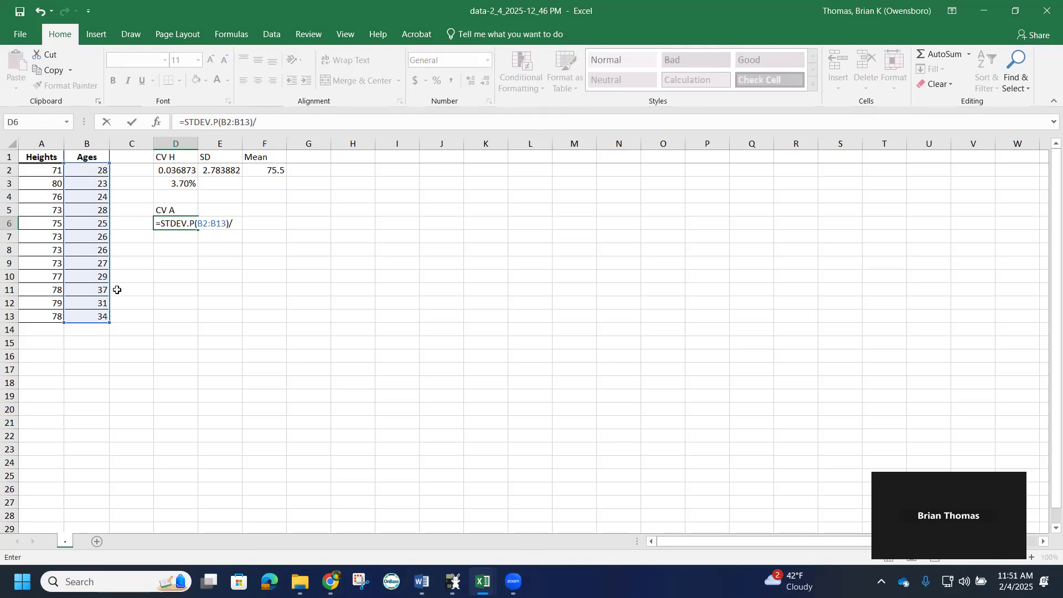
text(ave)
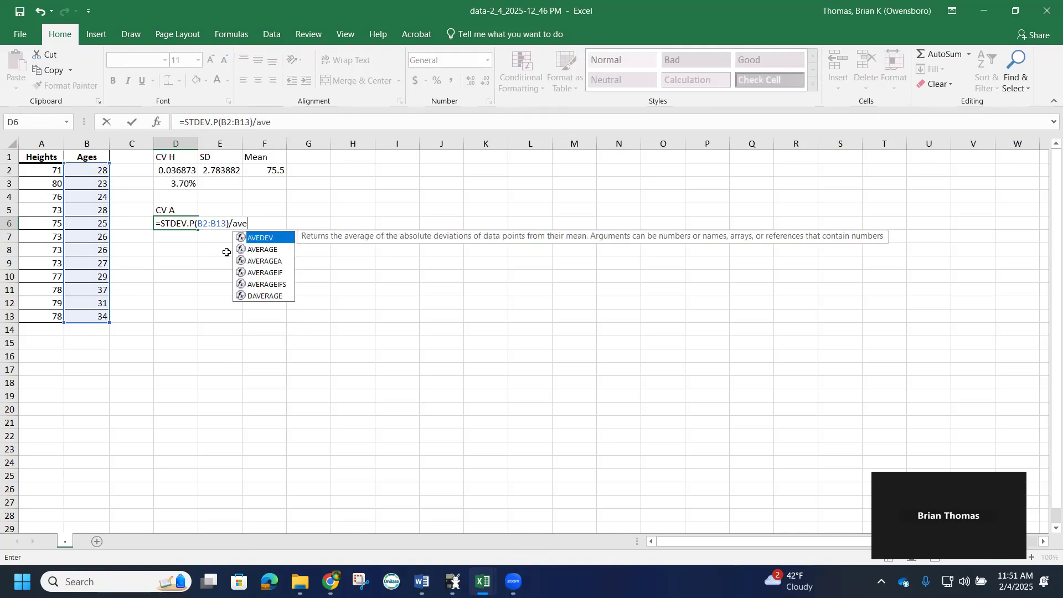
double_click(270, 250)
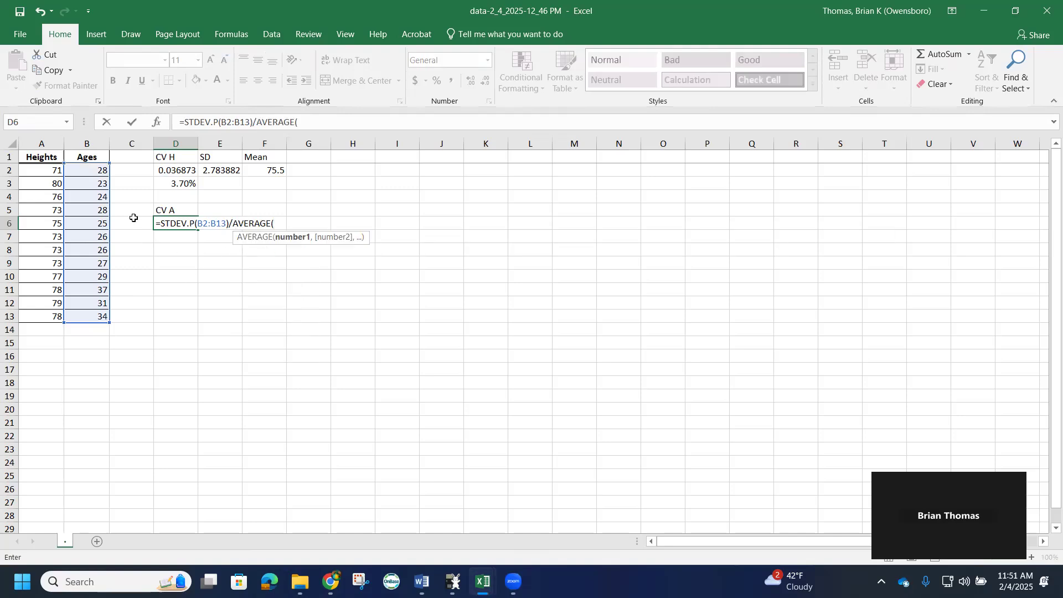
drag(88, 170, 95, 310)
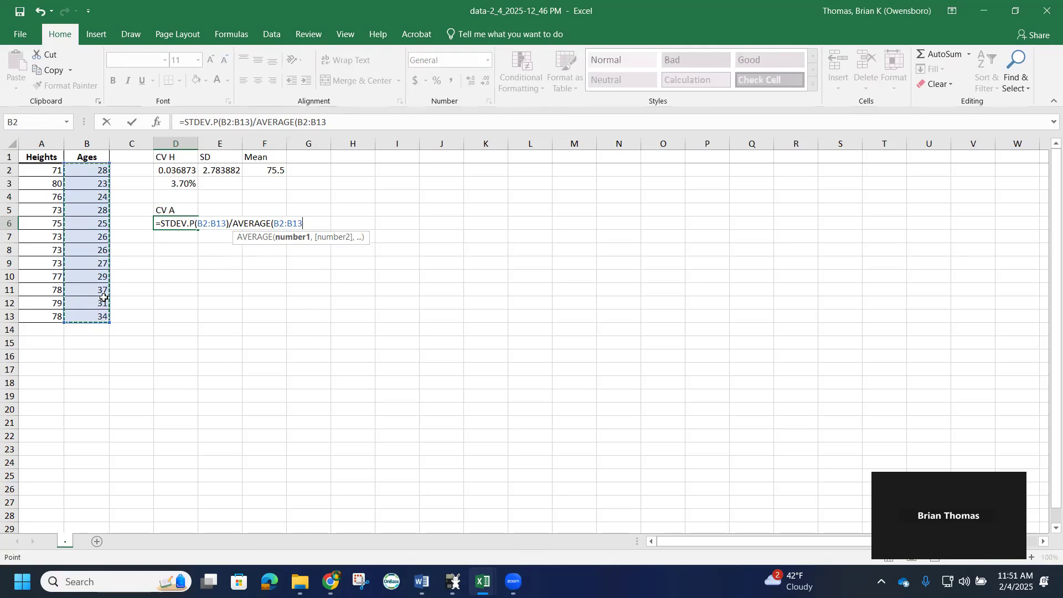
text())
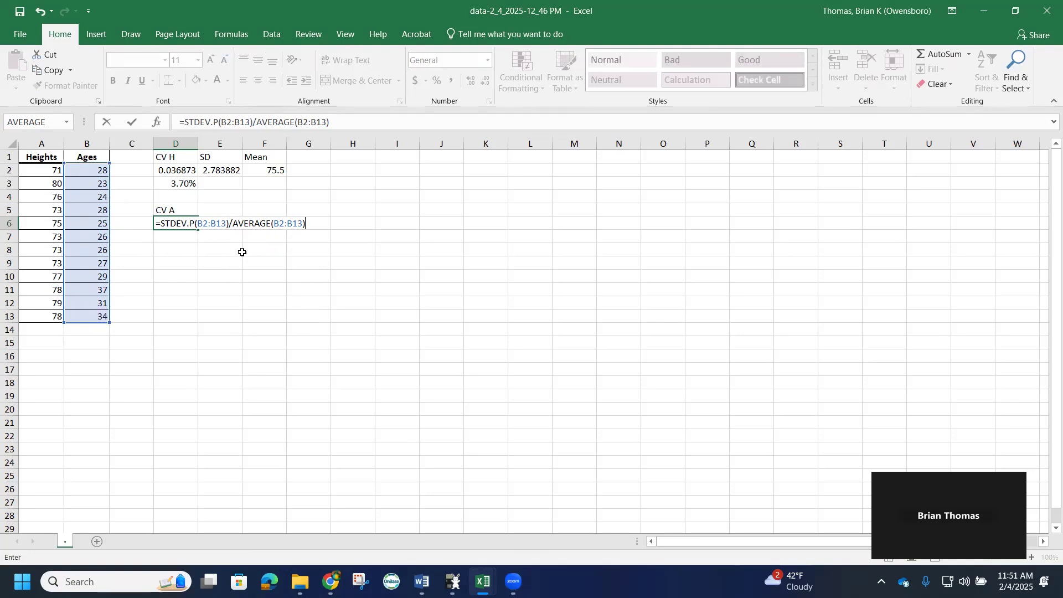
key(Return)
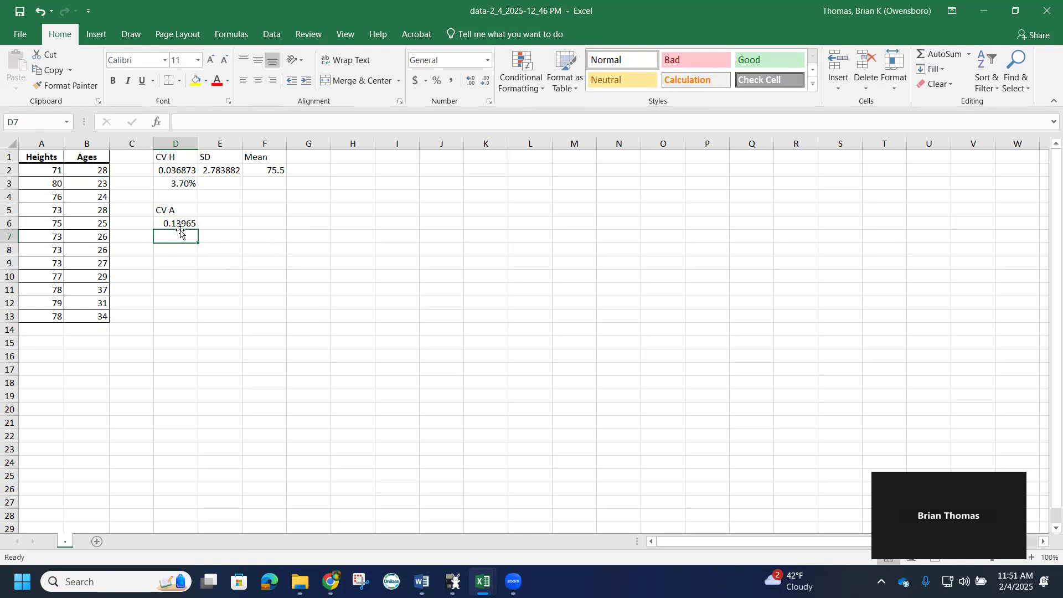
Enter 14.0% in cell D7 as the rounded ages coefficient of variation
text(14.0)
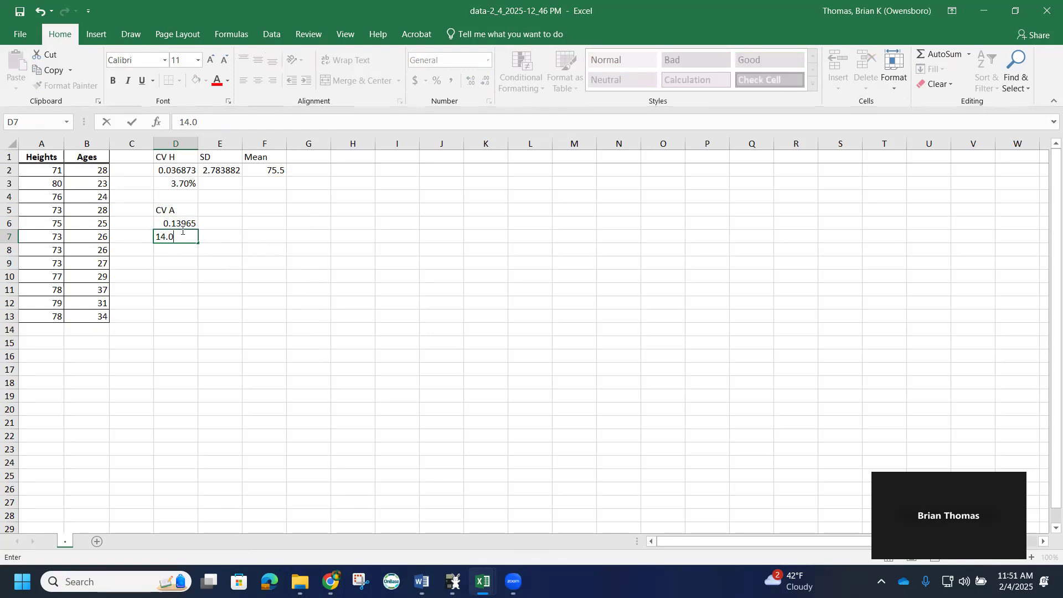
text(%)
click(192, 272)
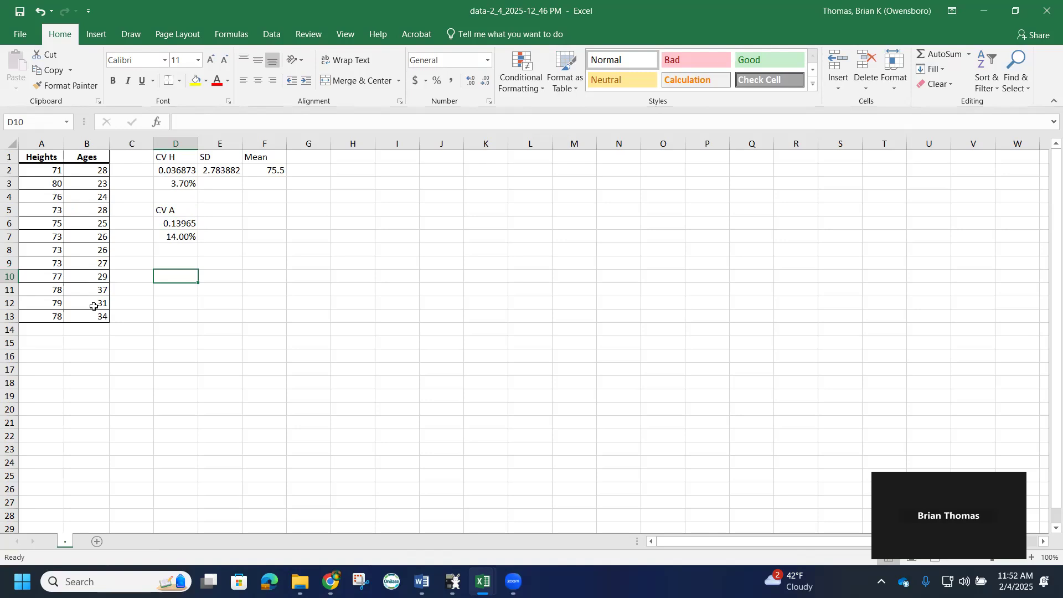
Switch to the Unit 1 Review Word document with the question
mouse_move(424, 579)
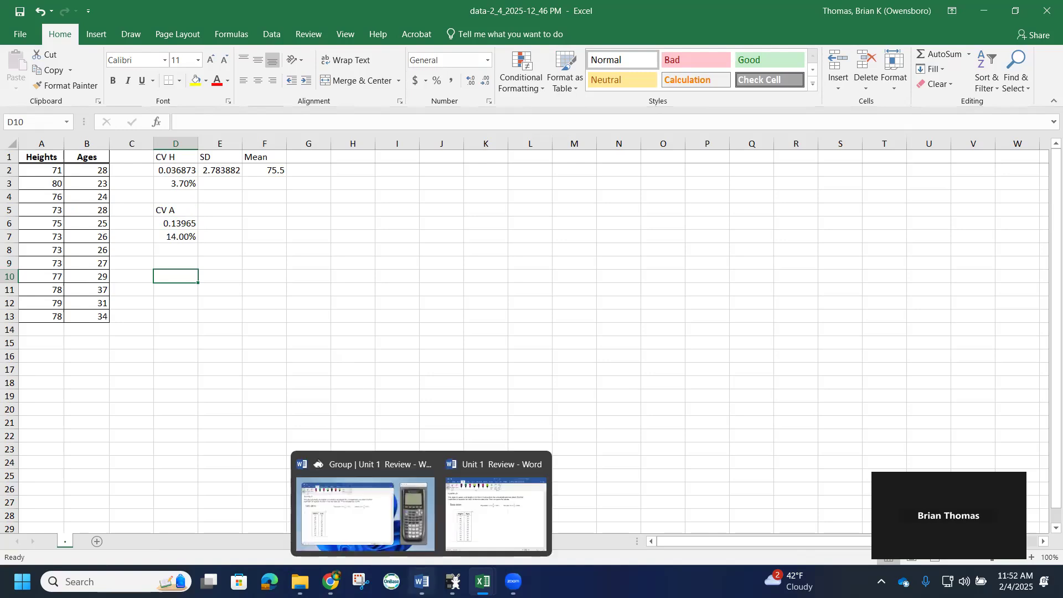
click(495, 513)
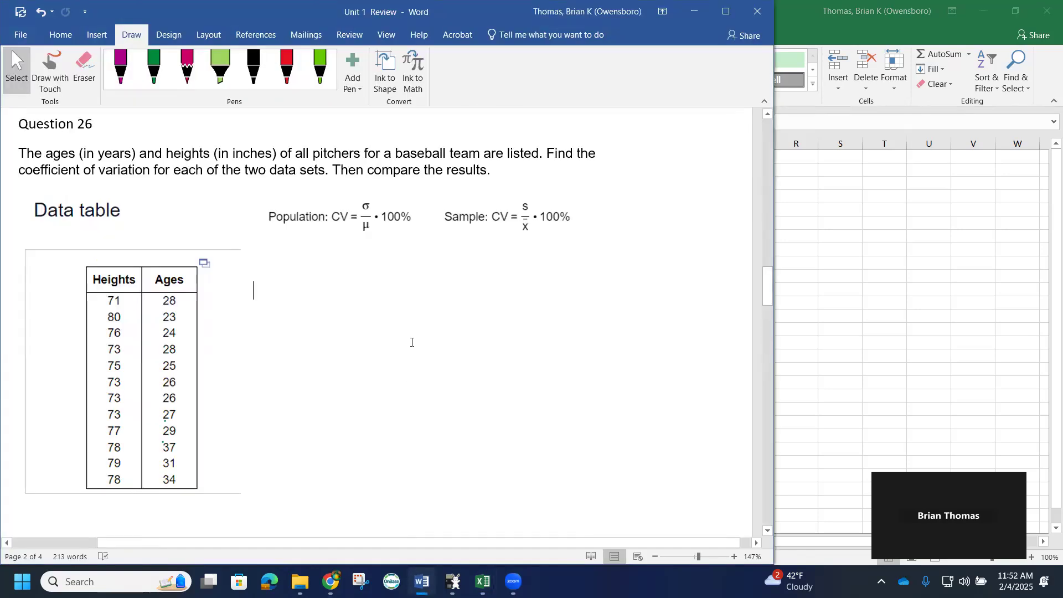